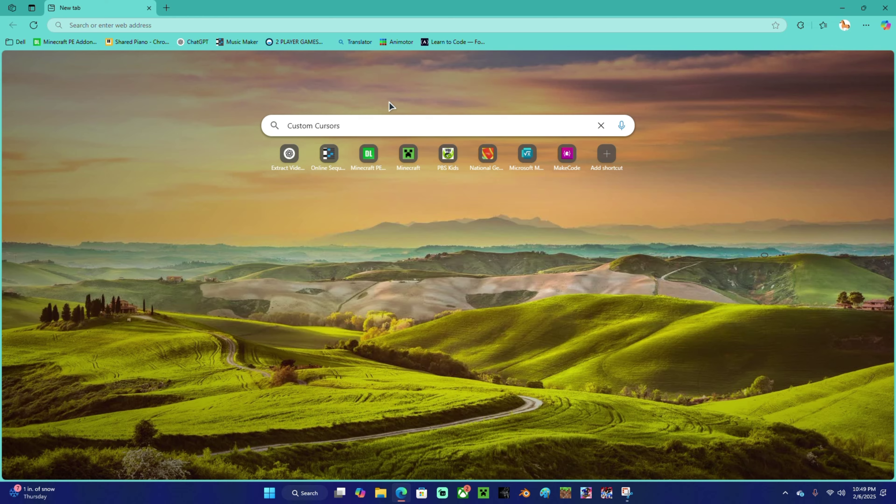
Search the web for Custom Cursors and open the RealWorld Graphics Open Cursor Library.
key("Return")
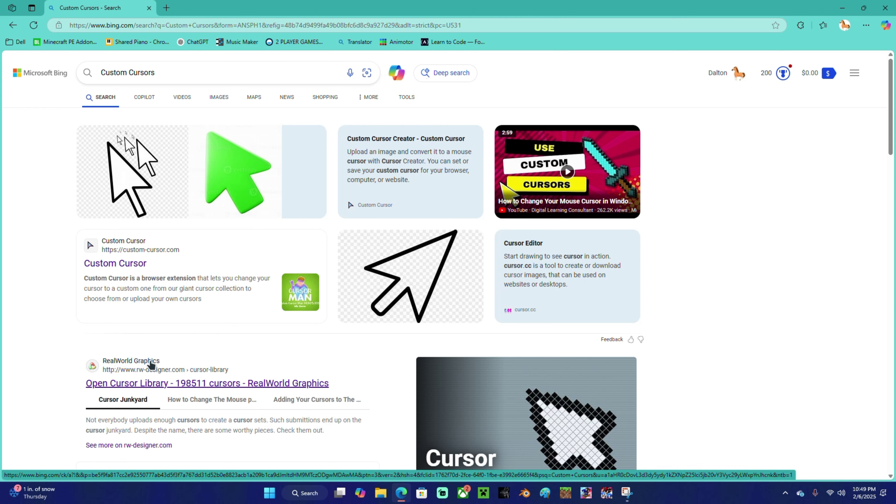
left_click(165, 386)
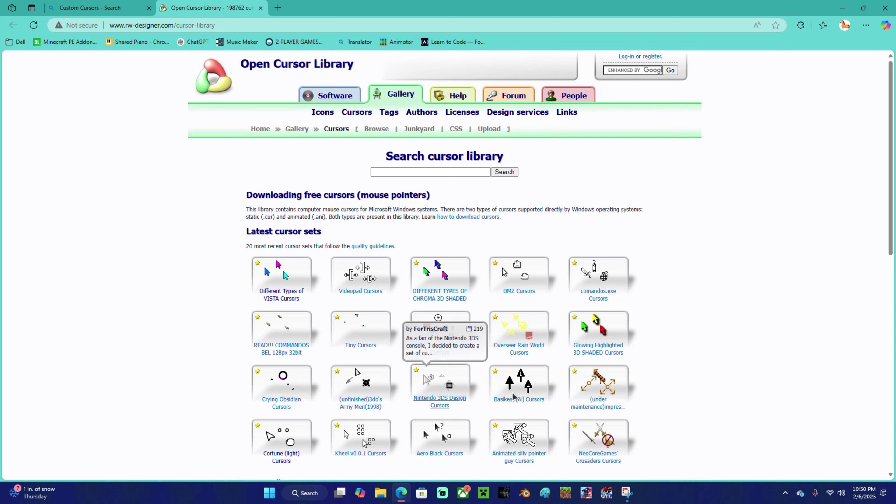
Look through the latest cursor sets, preview the Different Types of VISTA set, and return to the library.
scroll(522, 346, "down", 4)
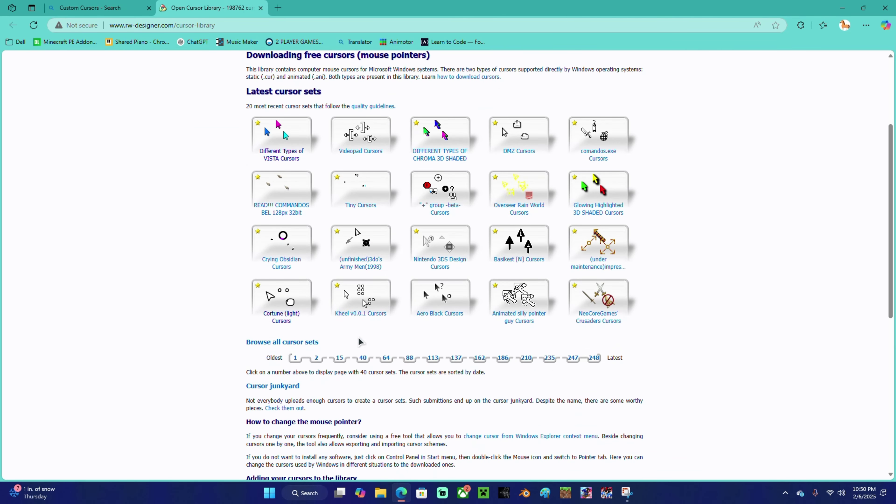
mouse_move(338, 186)
left_click(281, 136)
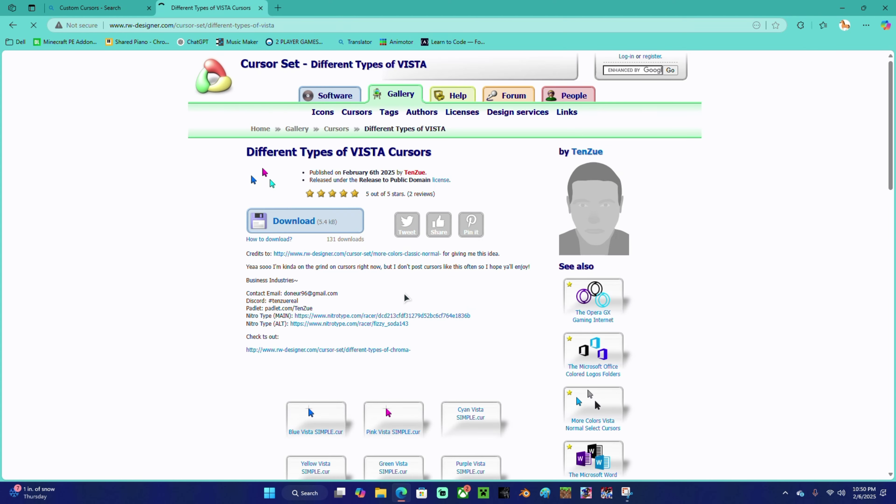
scroll(405, 298, "down", 5)
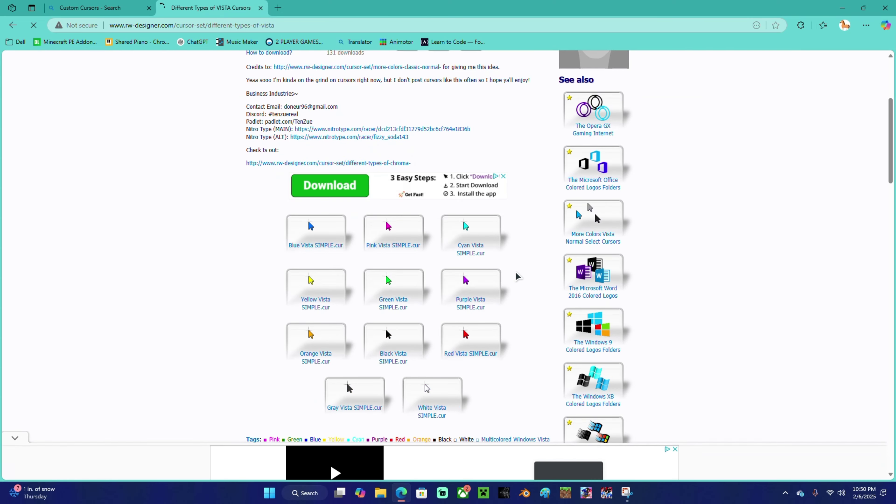
key("alt+Left")
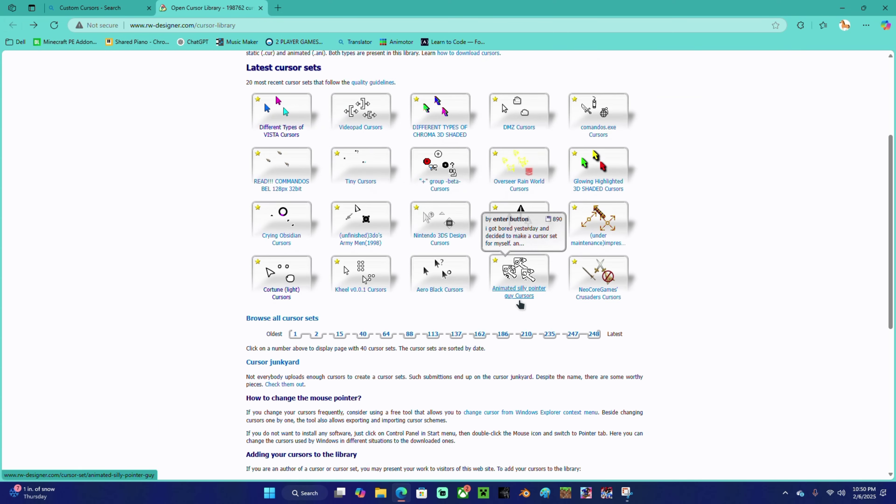
Search the cursor library for Minecraft cursors.
scroll(520, 304, "down", 6)
scroll(533, 172, "up", 10)
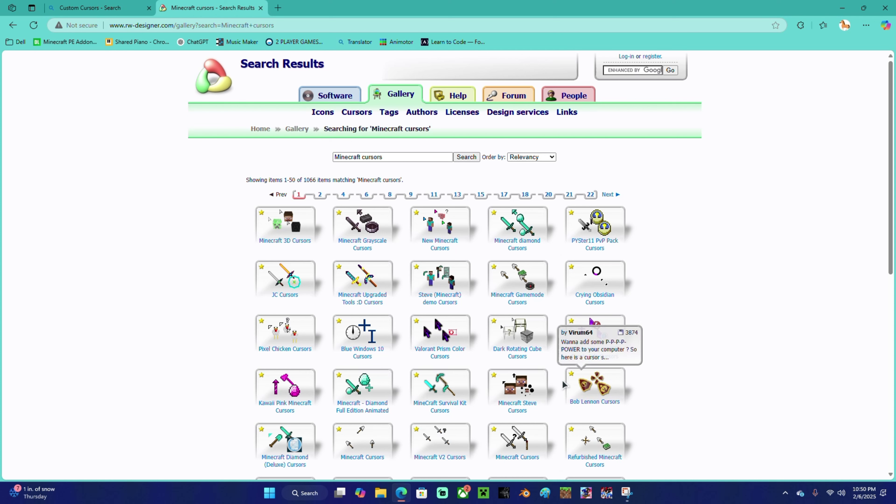
Browse the Minecraft results, preview the Minecraft Cursors set with the ender man and creeper pointers, and return to the results.
scroll(564, 384, "down", 6)
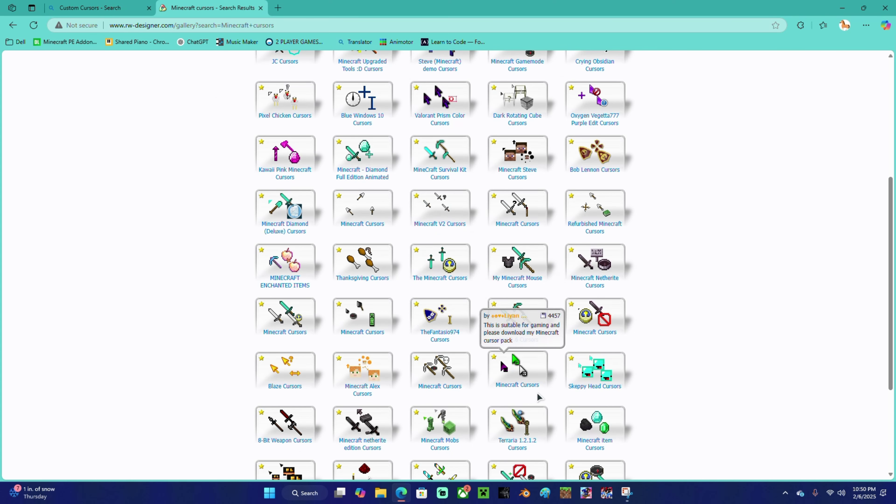
left_click(521, 368)
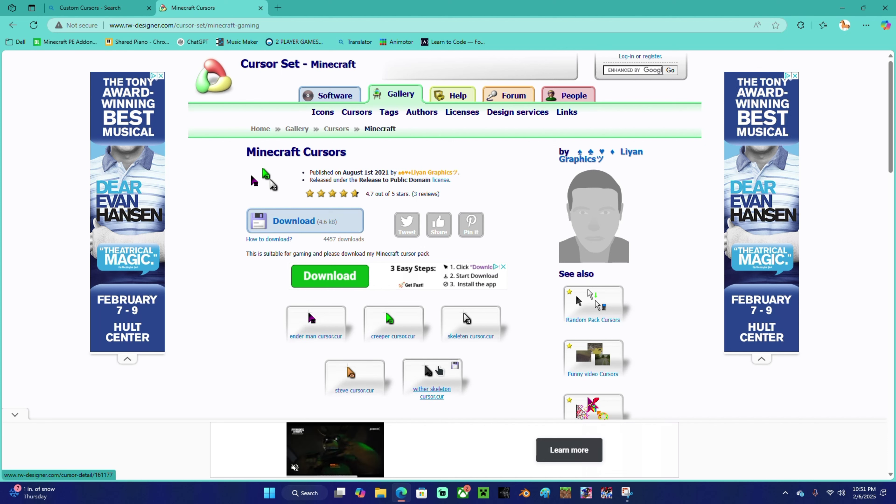
left_click(13, 24)
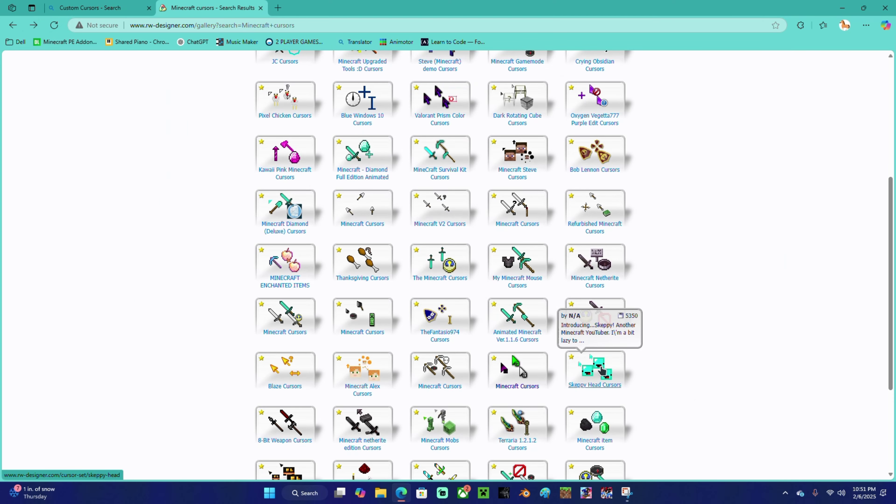
scroll(593, 370, "down", 1)
scroll(593, 370, "down", 4)
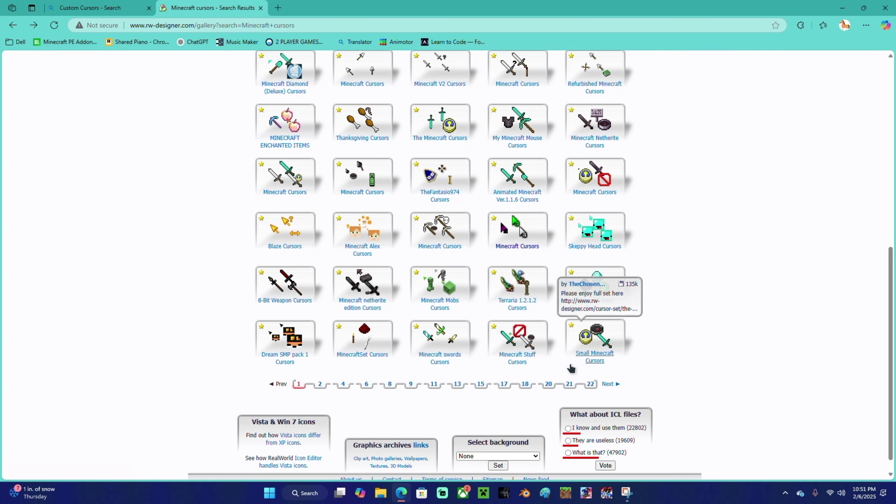
scroll(463, 318, "up", 9)
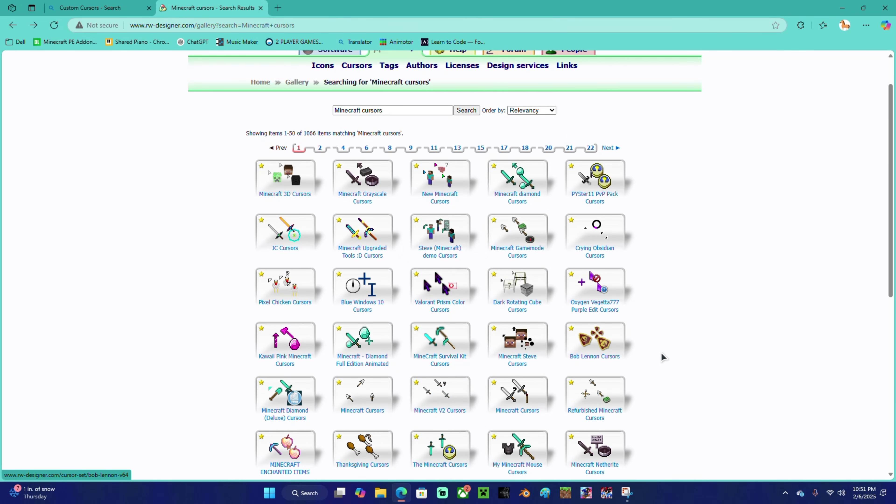
Open the Minecraft diamond cursor set, download it, and close the browser.
left_click(527, 178)
scroll(506, 307, "down", 4)
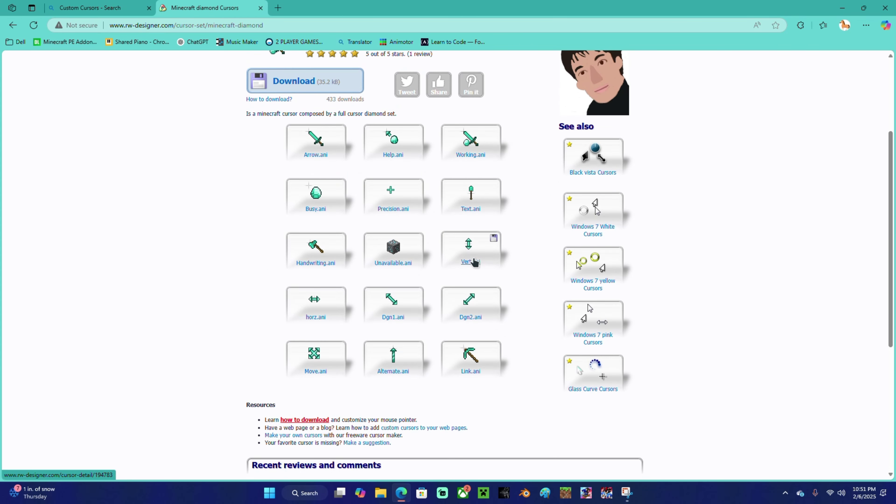
scroll(474, 256, "up", 4)
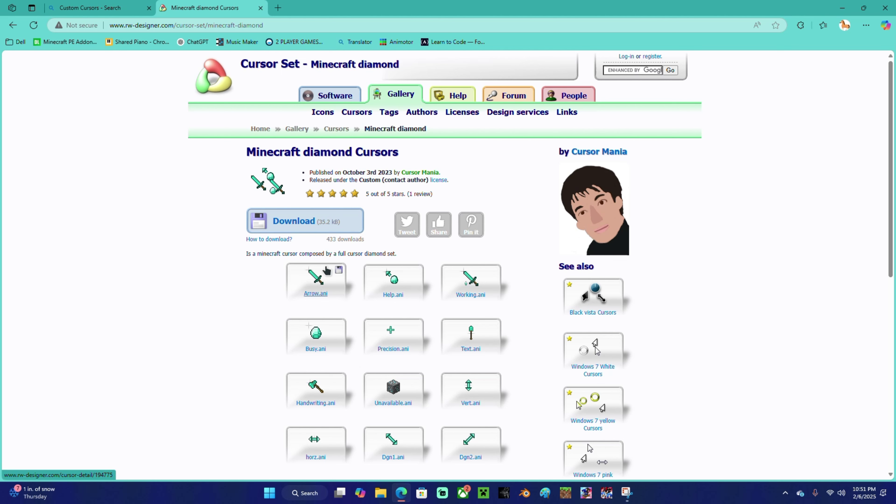
left_click(306, 219)
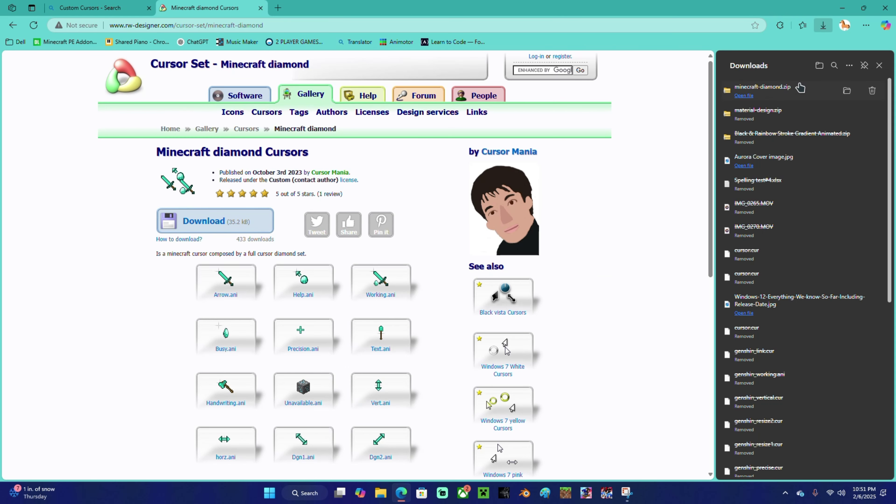
left_click(260, 9)
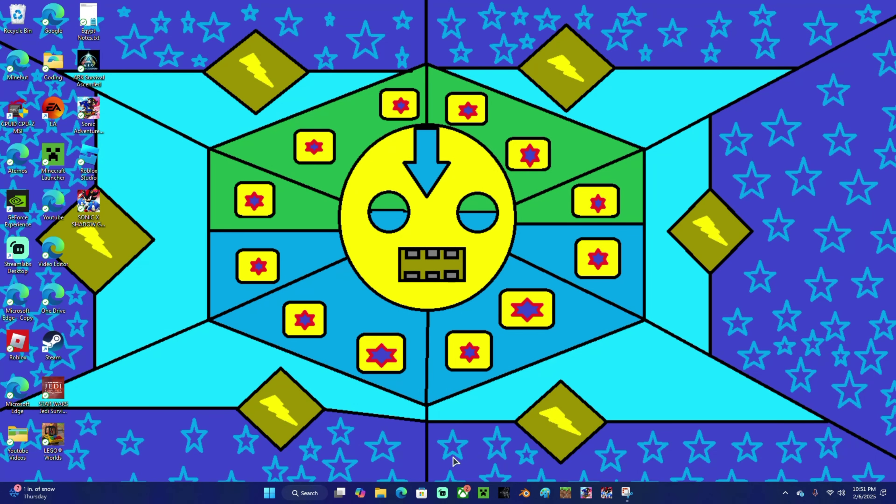
Check in File Explorer that minecraft-diamond.zip is in the Downloads folder, and close the window.
left_click(381, 493)
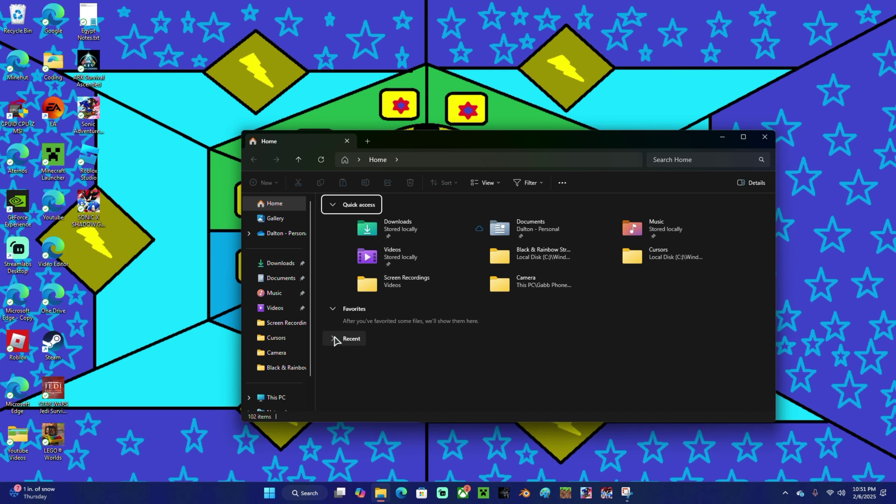
left_click(331, 309)
left_click(331, 309)
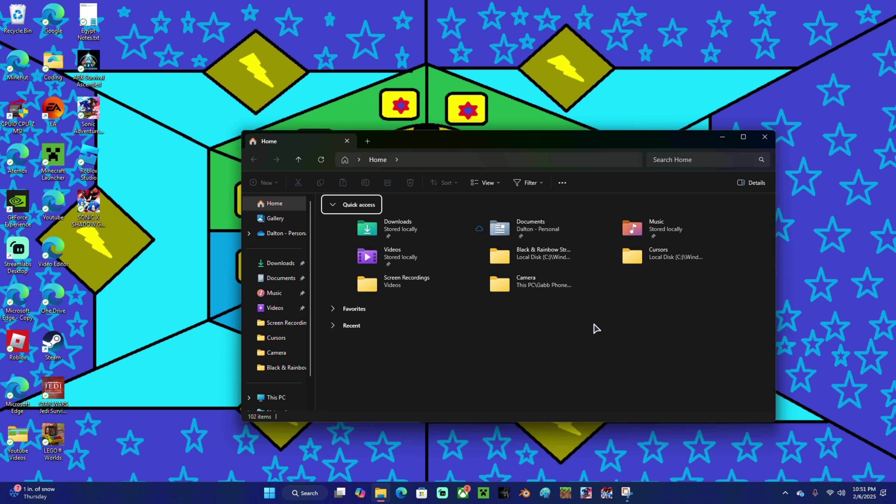
left_click(284, 263)
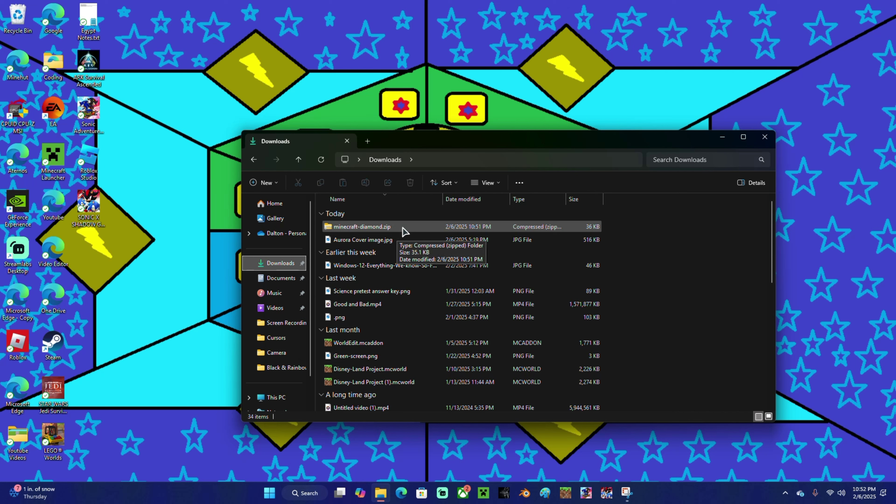
left_click(346, 141)
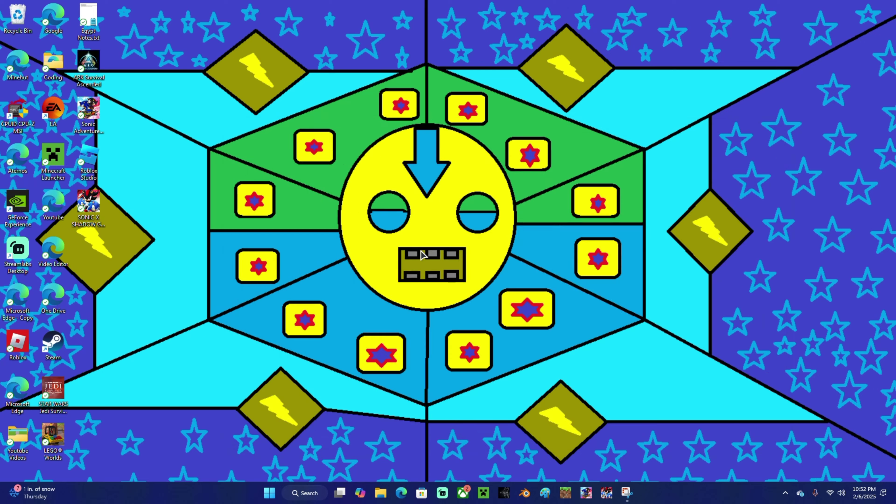
Open the additional mouse settings from the Windows mouse settings and close the Settings window.
left_click(307, 493)
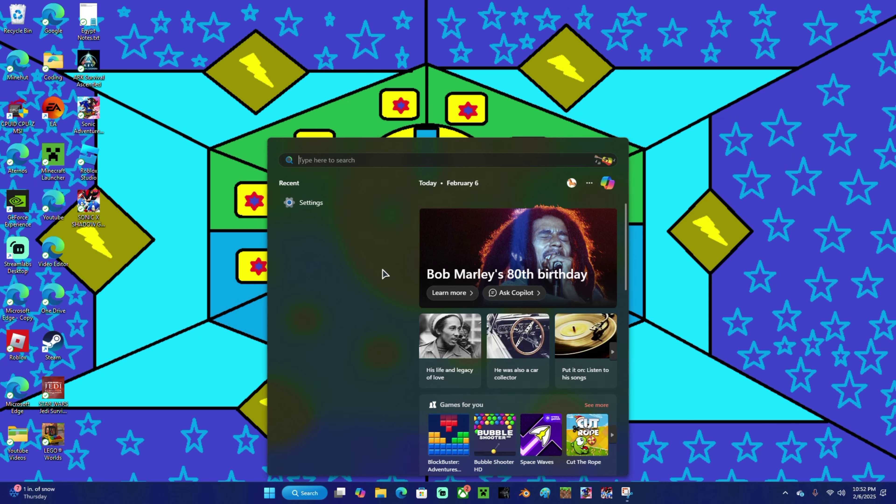
left_click(344, 204)
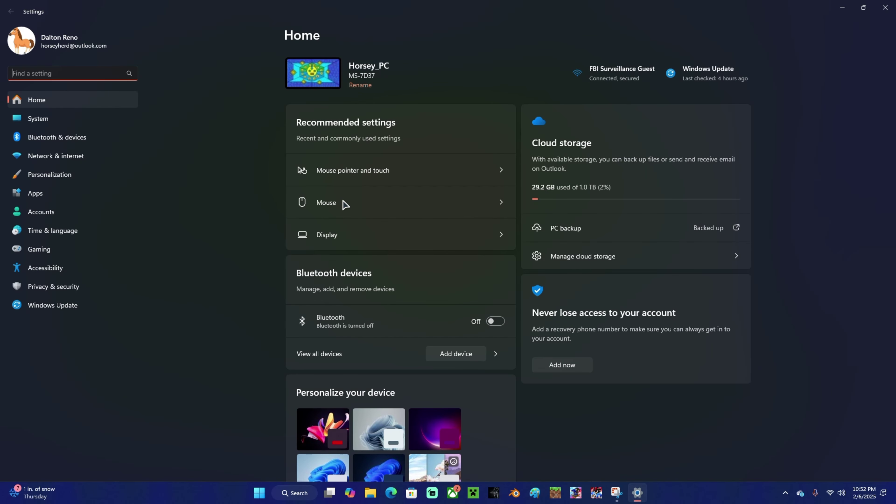
left_click(345, 204)
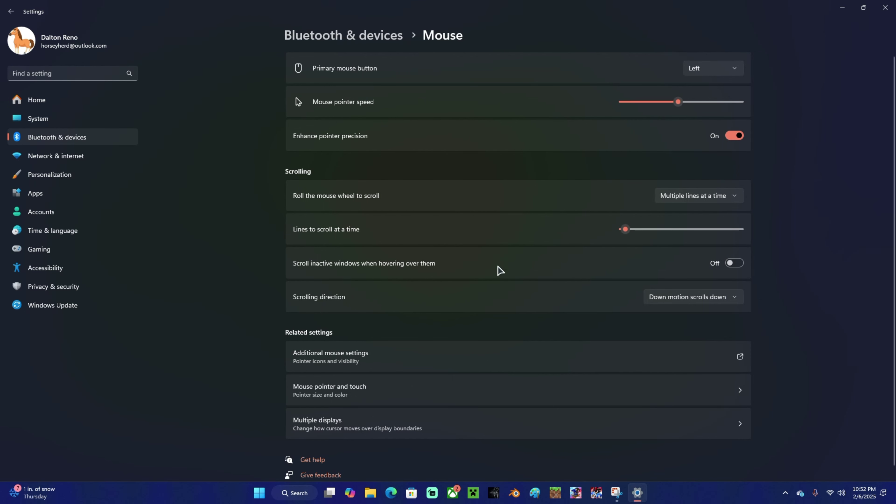
left_click(432, 354)
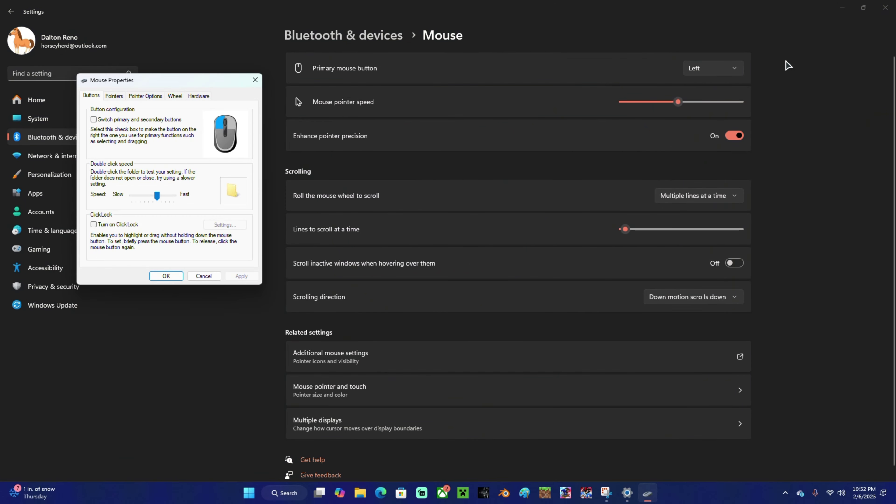
left_click(885, 7)
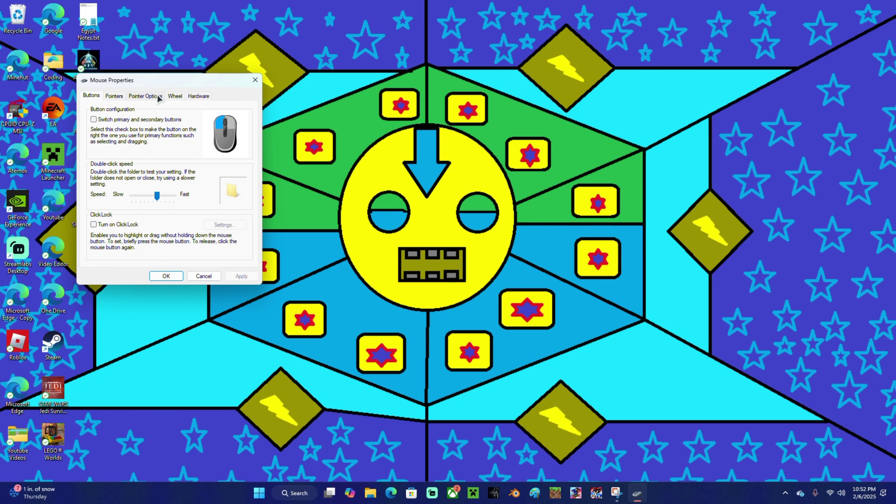
Display the pointer customization options in Mouse Properties and move the dialog clear of the screen centre.
left_click_drag(166, 77, 500, 217)
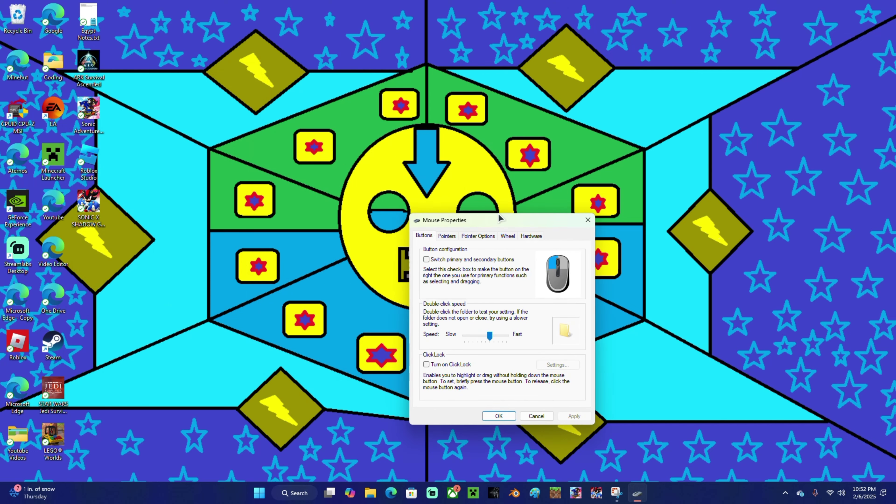
left_click(446, 236)
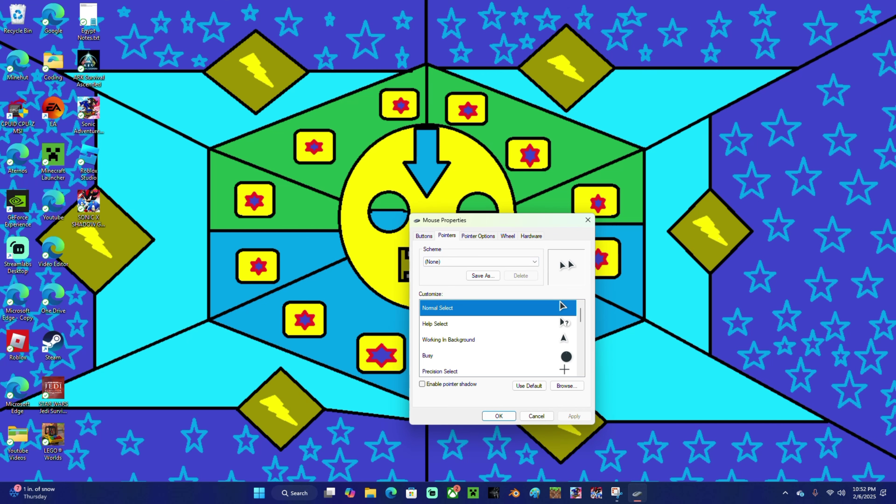
left_click_drag(501, 218, 576, 239)
Place the Downloads folder window beside Mouse Properties and browse for a Normal Select cursor file.
left_click(371, 493)
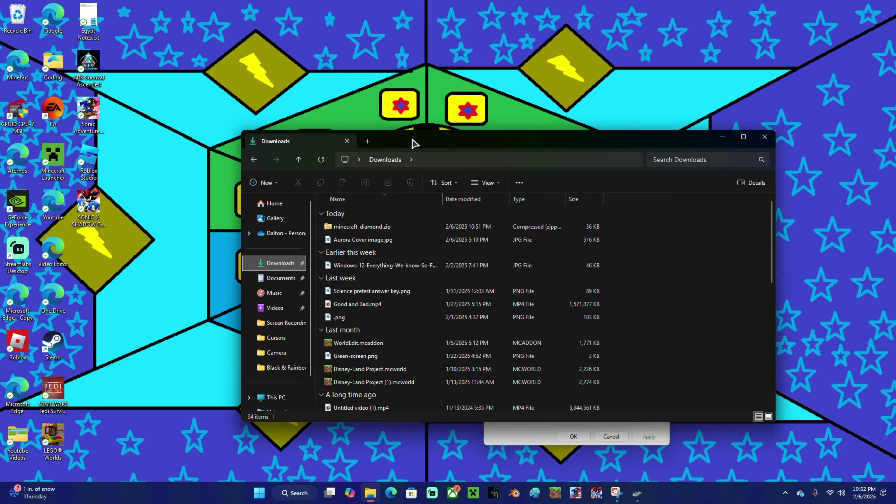
left_click_drag(414, 144, 412, 366)
left_click_drag(356, 450, 520, 329)
left_click_drag(376, 449, 367, 448)
left_click_drag(417, 365, 124, 207)
left_click(646, 409)
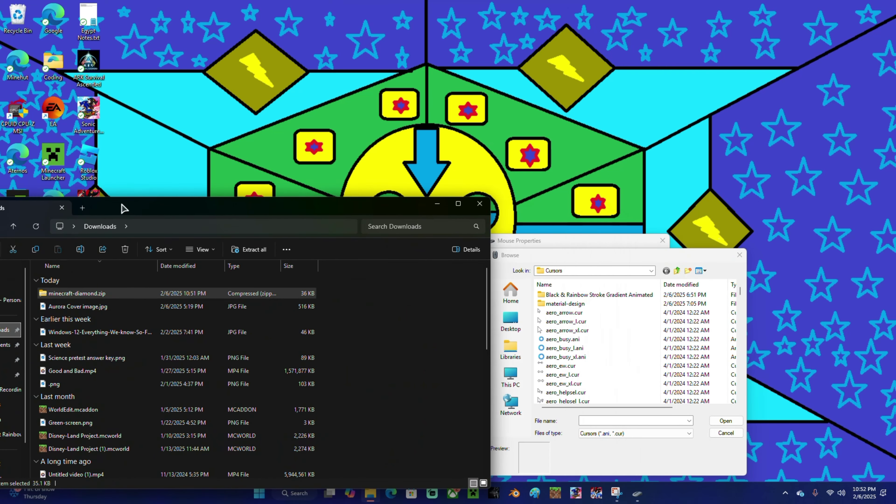
Extract minecraft-diamond.zip into a minecraft-diamond folder in Downloads and close the extracted folder's window.
right_click(104, 295)
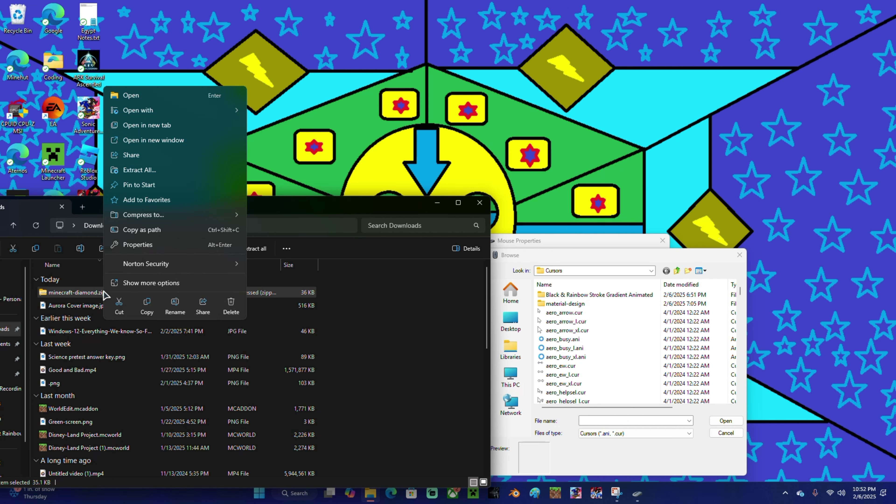
left_click(148, 171)
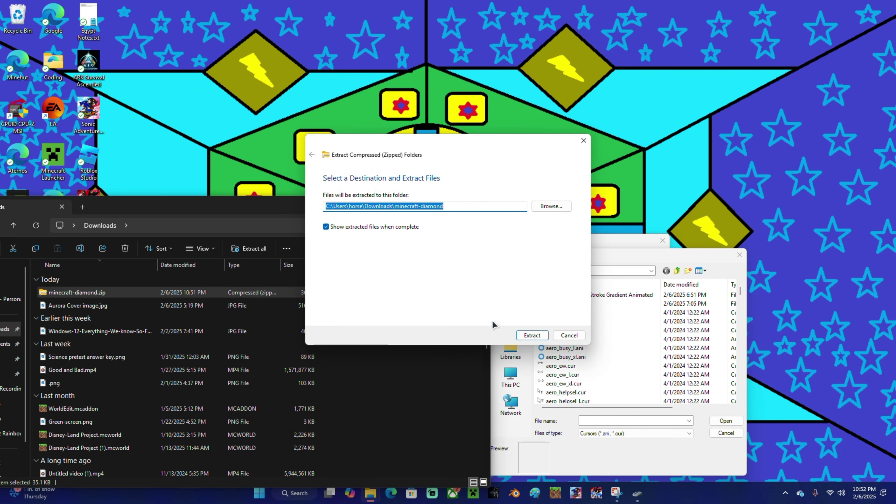
left_click(533, 336)
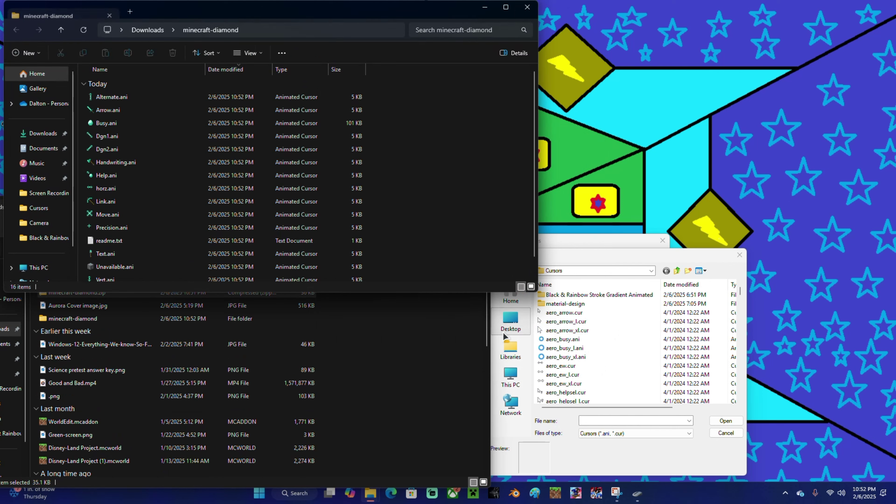
left_click(110, 16)
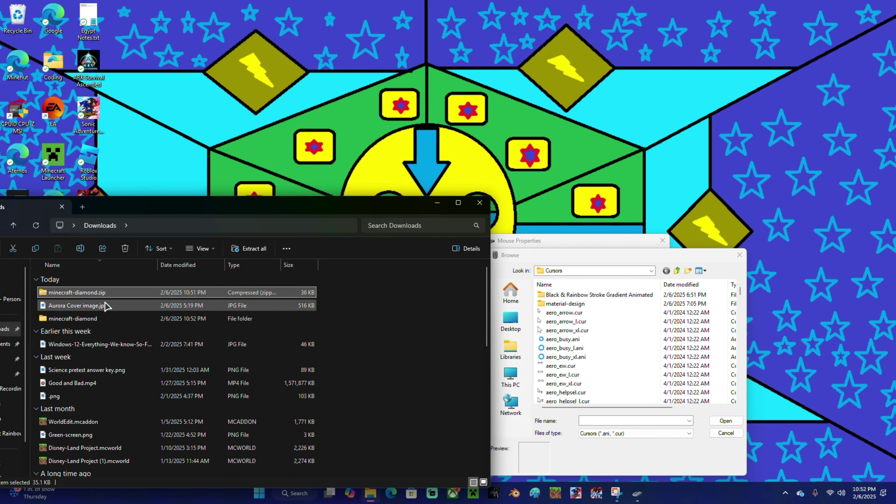
Delete minecraft-diamond.zip and move the extracted minecraft-diamond folder into the Windows Cursors folder.
key("Delete")
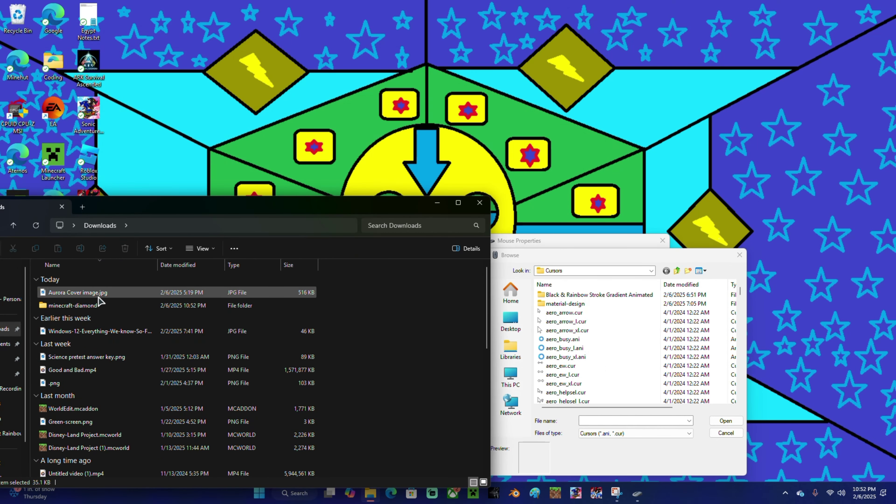
left_click_drag(93, 308, 565, 306)
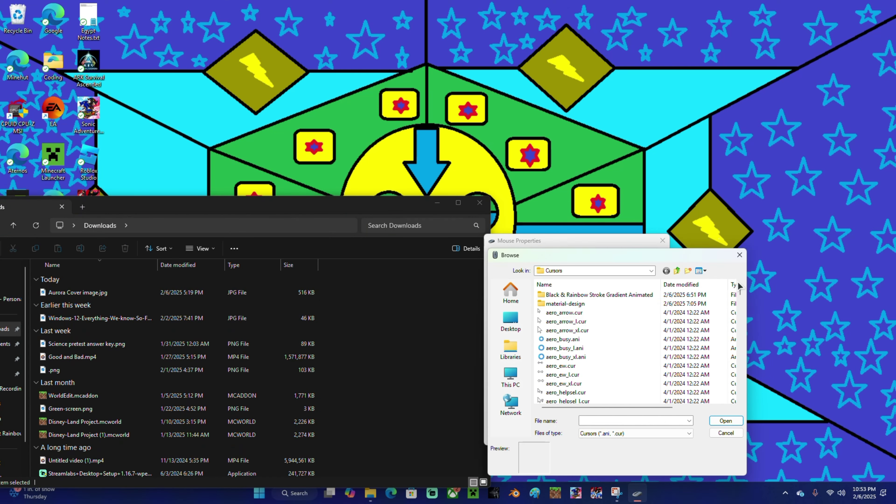
Close the Downloads folder window and browse to the minecraft-diamond folder inside material-design for the Normal Select cursor.
left_click_drag(368, 203, 531, 111)
left_click(646, 109)
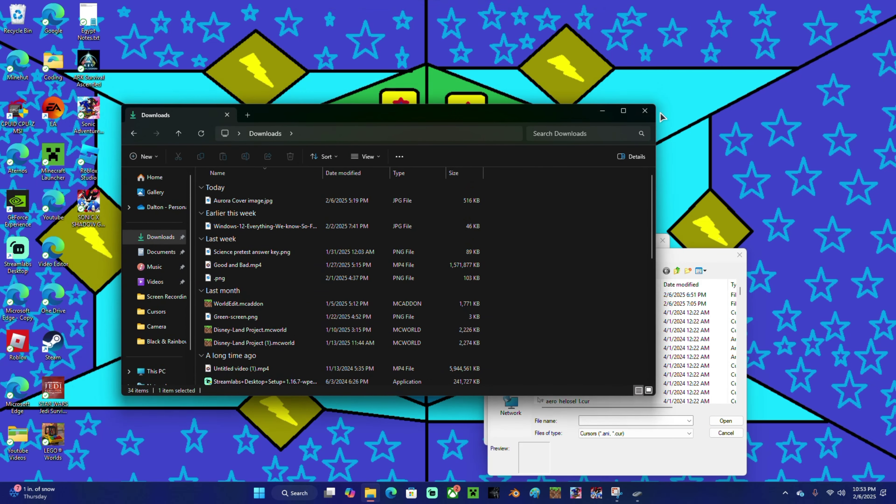
left_click_drag(740, 292, 773, 239)
double_click(604, 303)
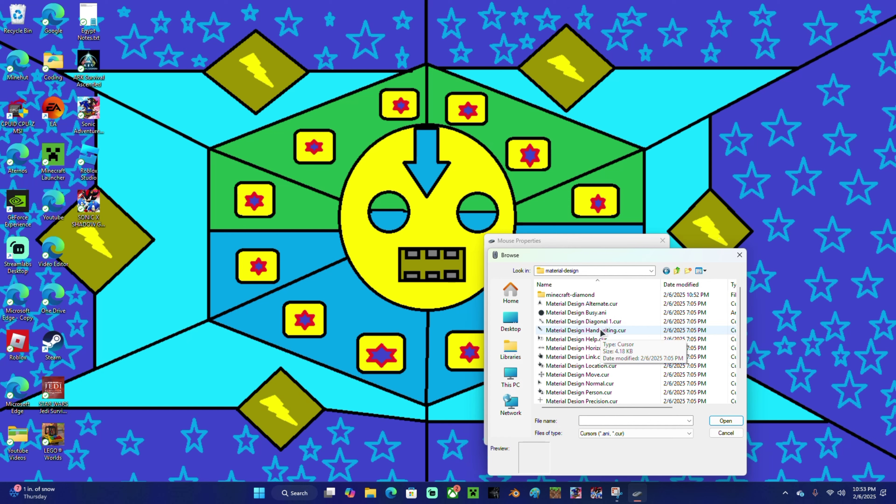
double_click(599, 295)
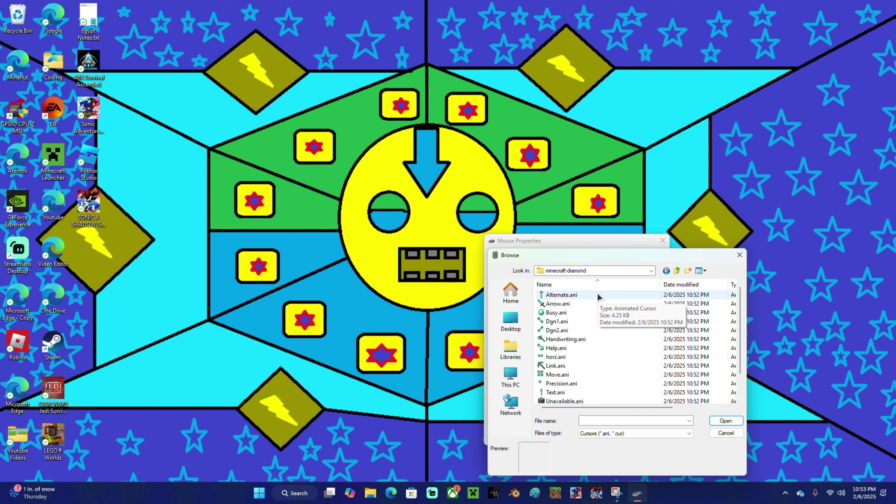
double_click(599, 295)
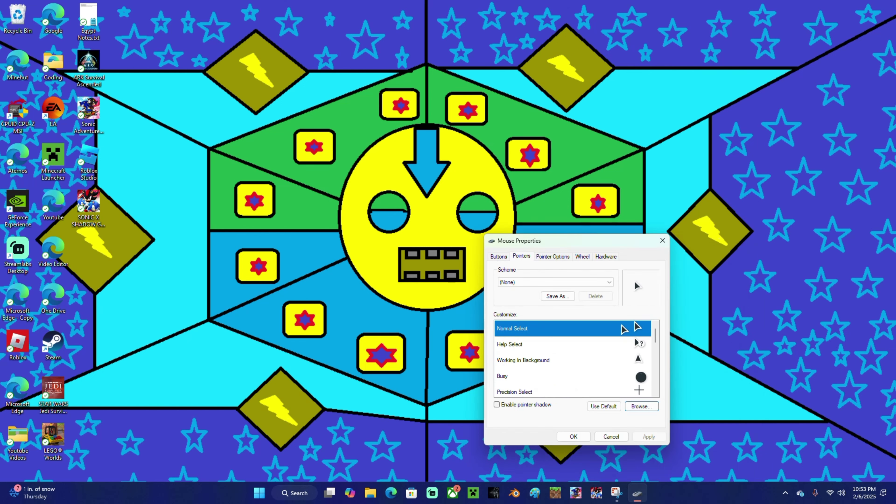
Assign Arrow.ani from the minecraft-diamond folder to the Normal Select pointer, apply it and close Mouse Properties.
left_click(645, 402)
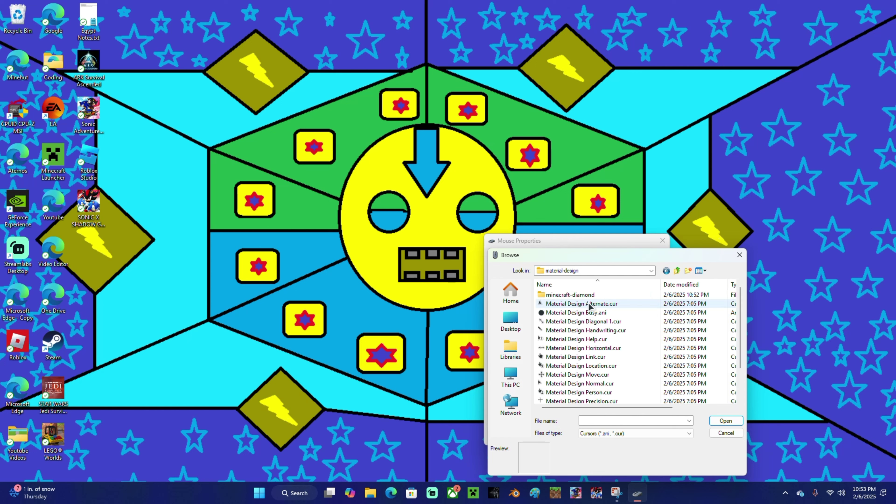
double_click(590, 295)
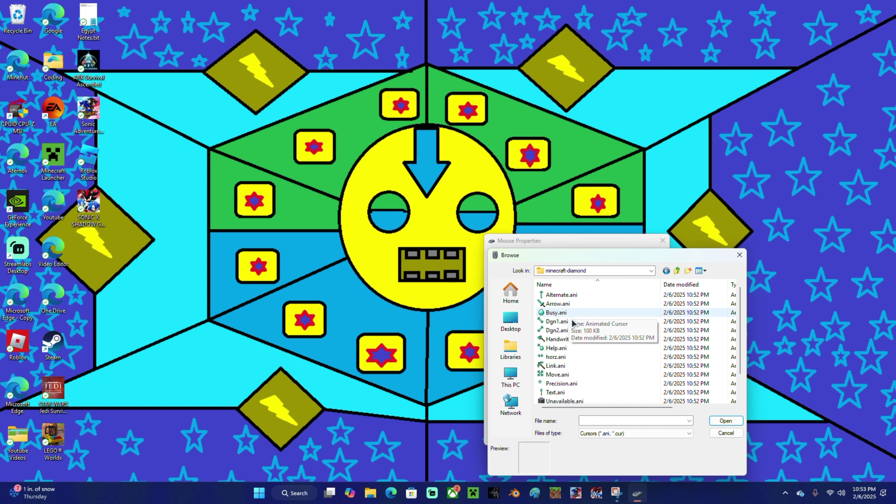
scroll(590, 384, "down", 1)
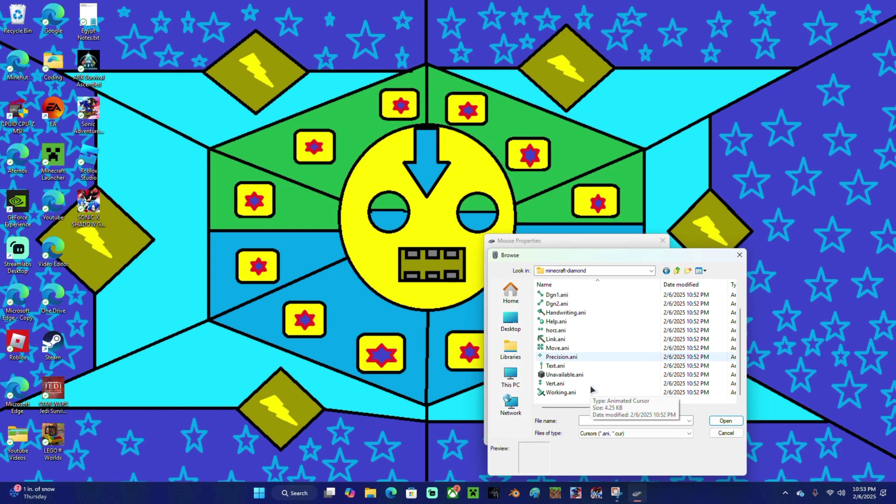
scroll(590, 385, "up", 1)
left_click(566, 305)
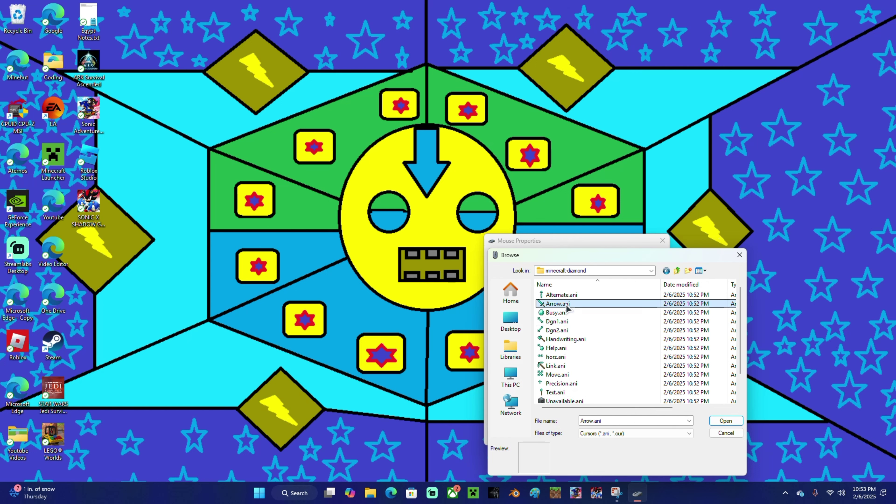
left_click(726, 420)
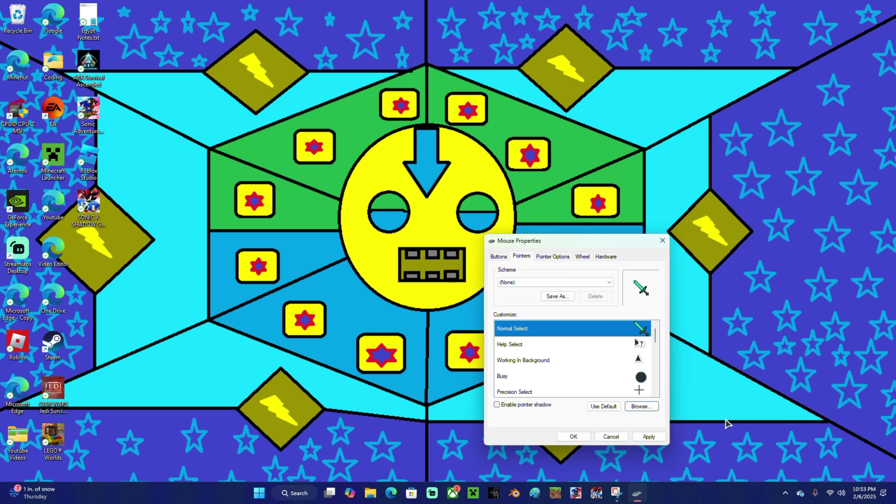
left_click(650, 436)
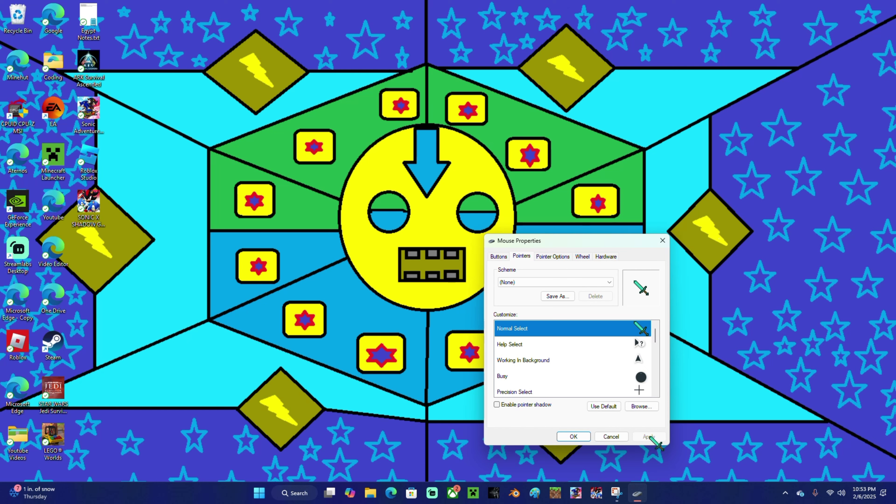
left_click(583, 437)
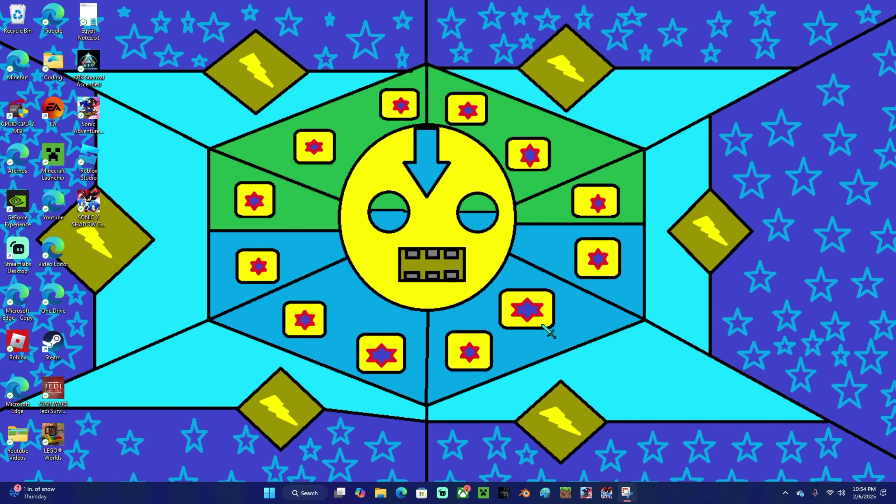
Open Mouse Properties from the Windows mouse settings, close Settings, and display the pointer customization options near the screen centre.
left_click(302, 493)
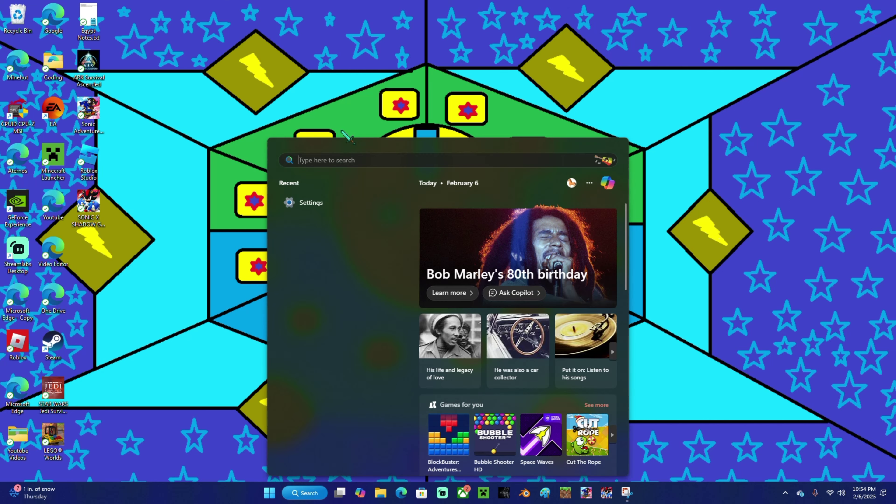
left_click(342, 204)
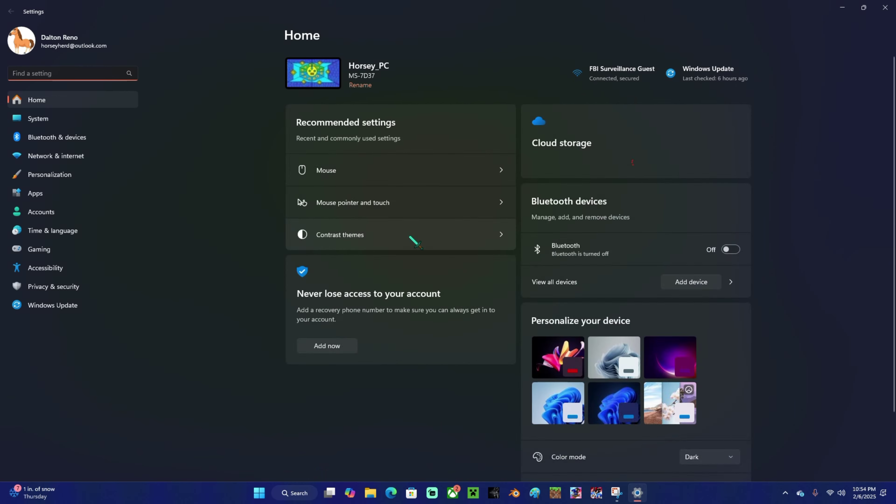
left_click(363, 173)
left_click(391, 355)
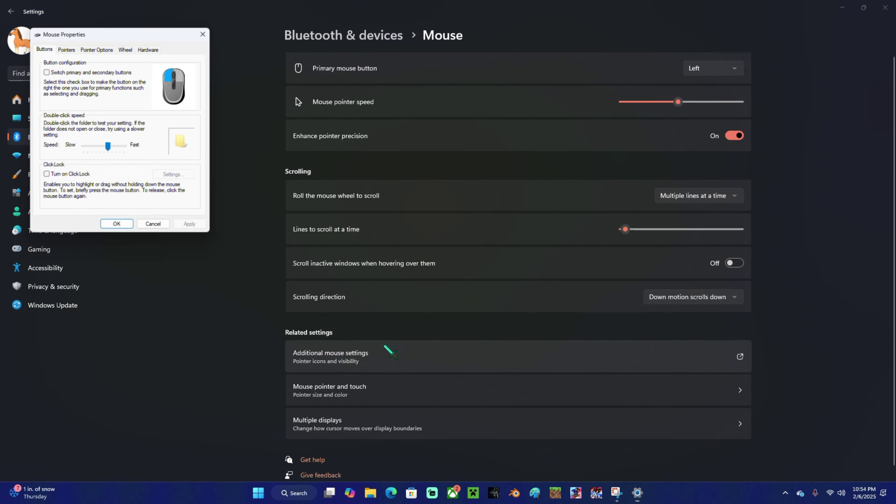
left_click(887, 8)
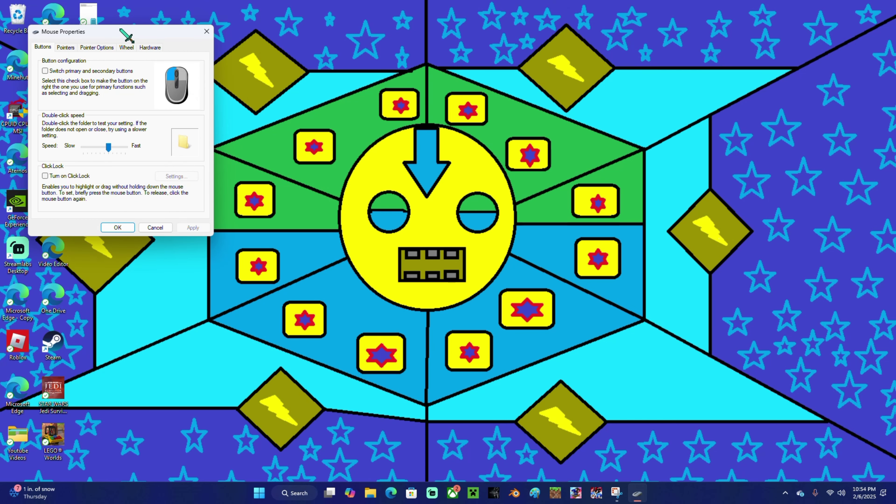
left_click_drag(126, 33, 482, 210)
left_click(429, 227)
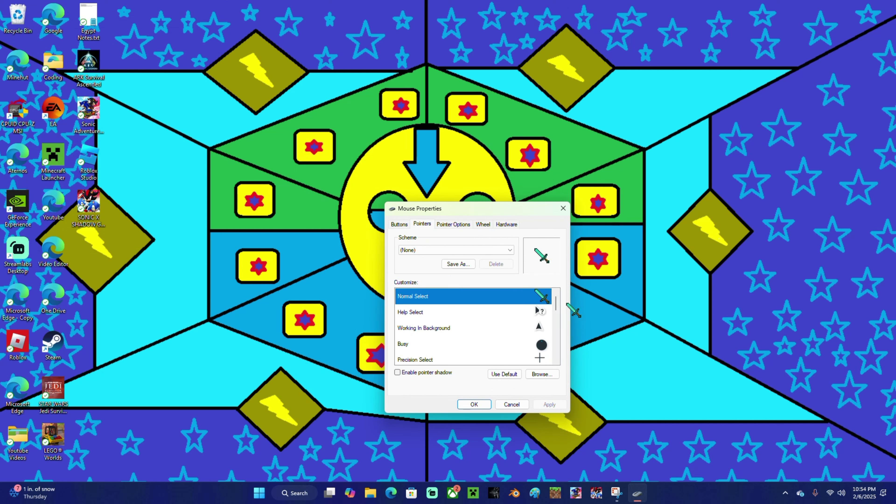
Set the Normal Select pointer to Material Design Normal.cur from the material-design folder, apply it and close Mouse Properties.
left_click(540, 374)
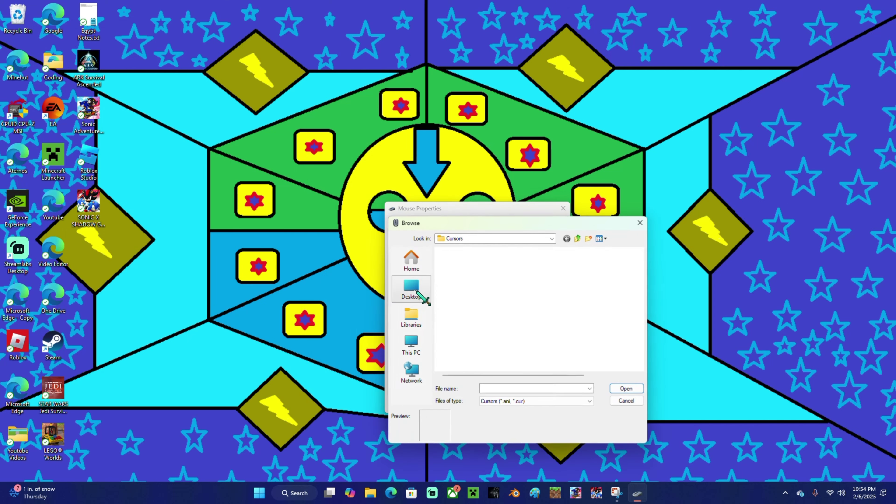
double_click(469, 274)
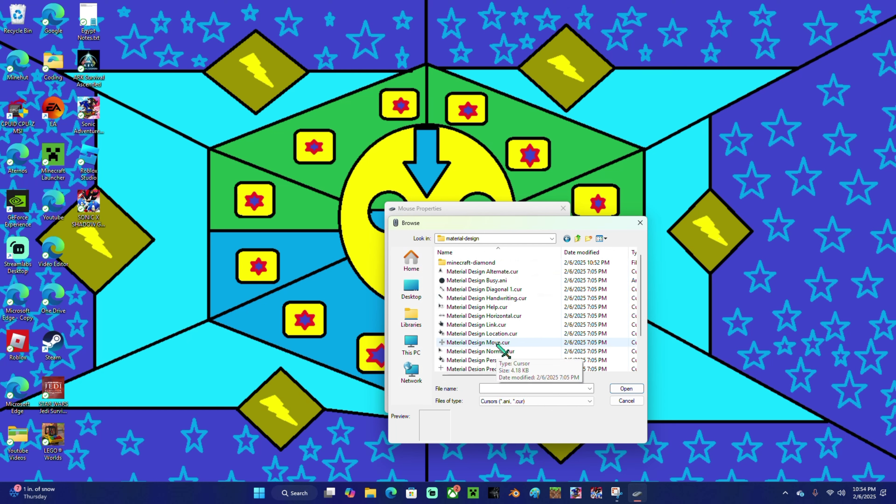
left_click(503, 351)
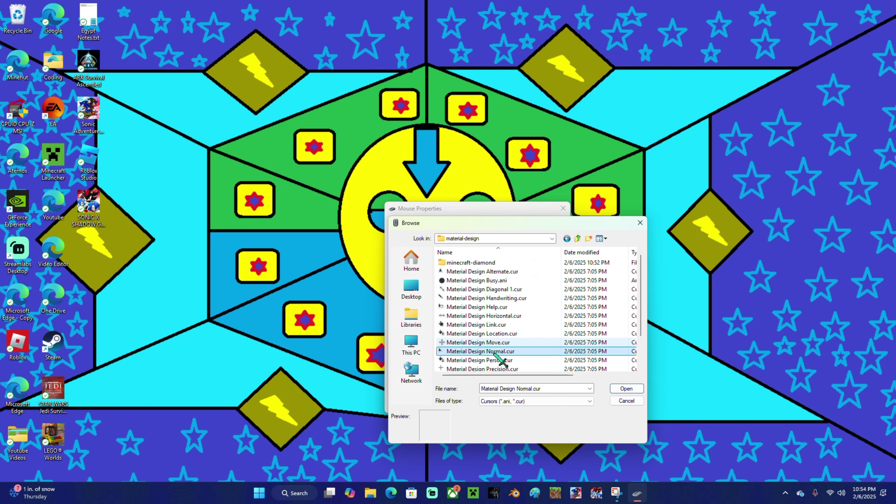
left_click(627, 388)
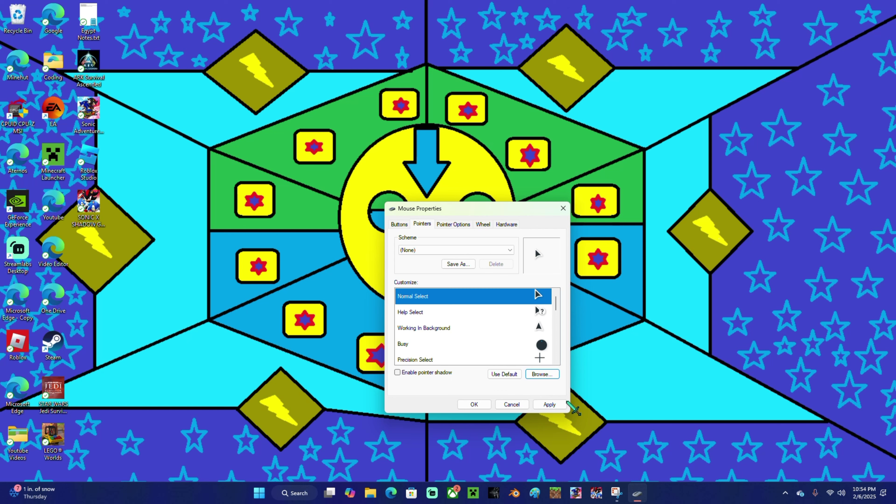
left_click(550, 404)
left_click(475, 405)
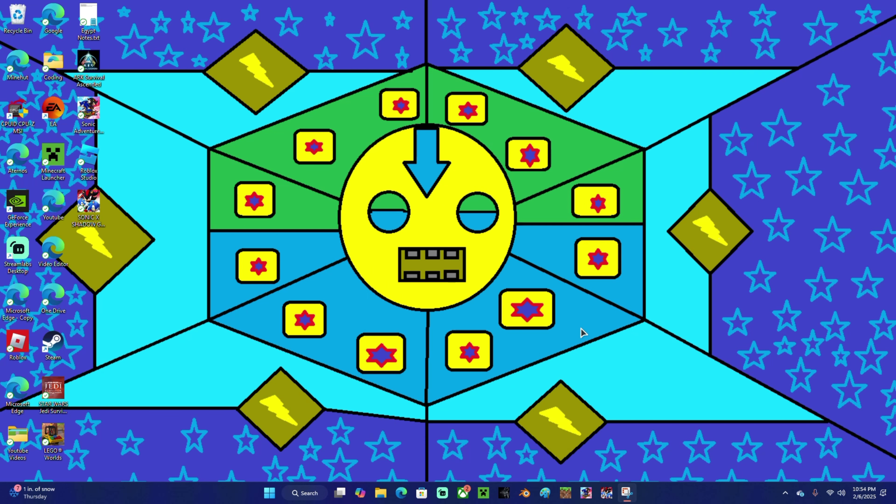